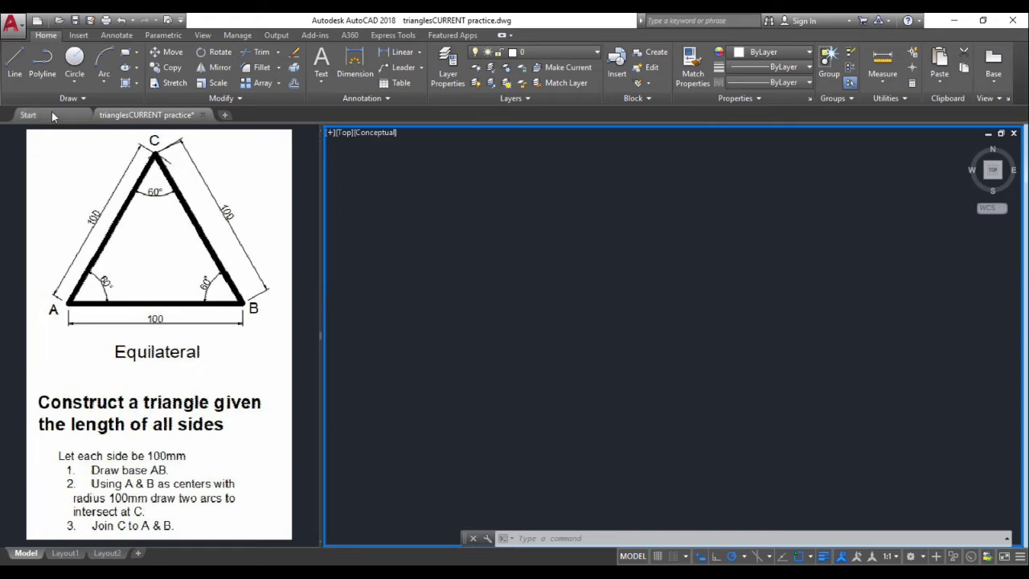
Draw a horizontal base line AB 100 mm long with Ortho mode on
left_click(23, 66)
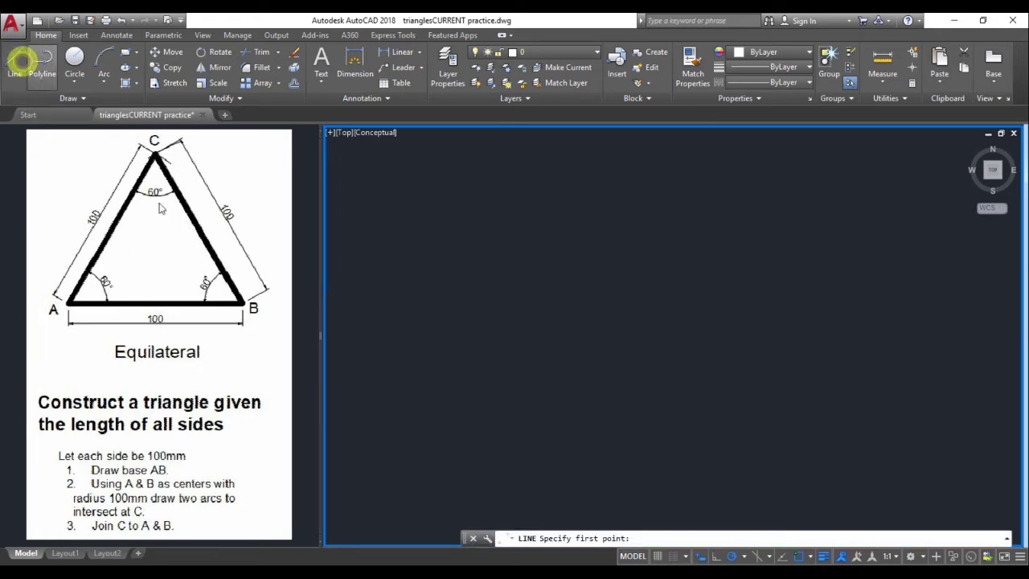
left_click(538, 411)
left_click(716, 556)
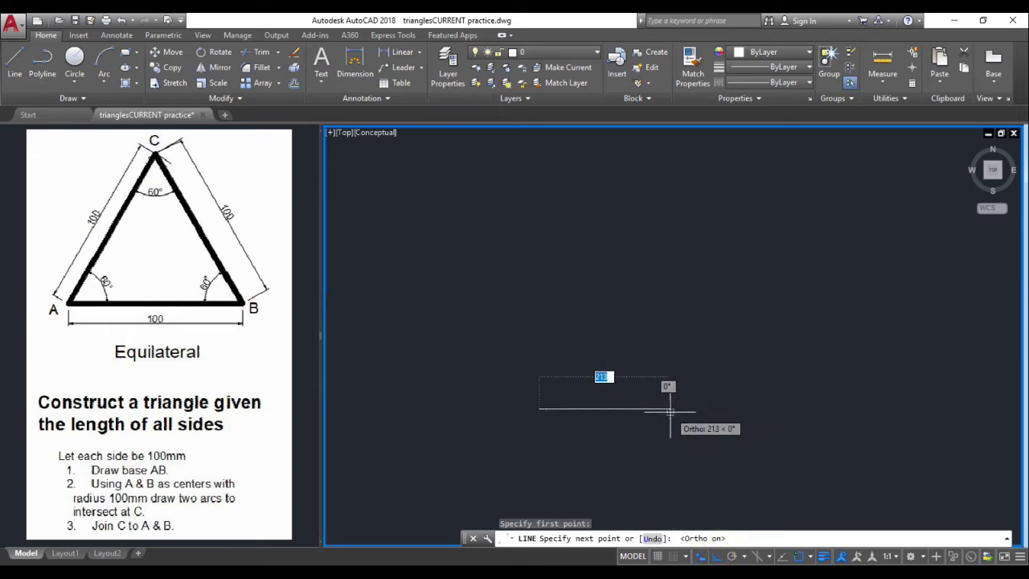
type("10")
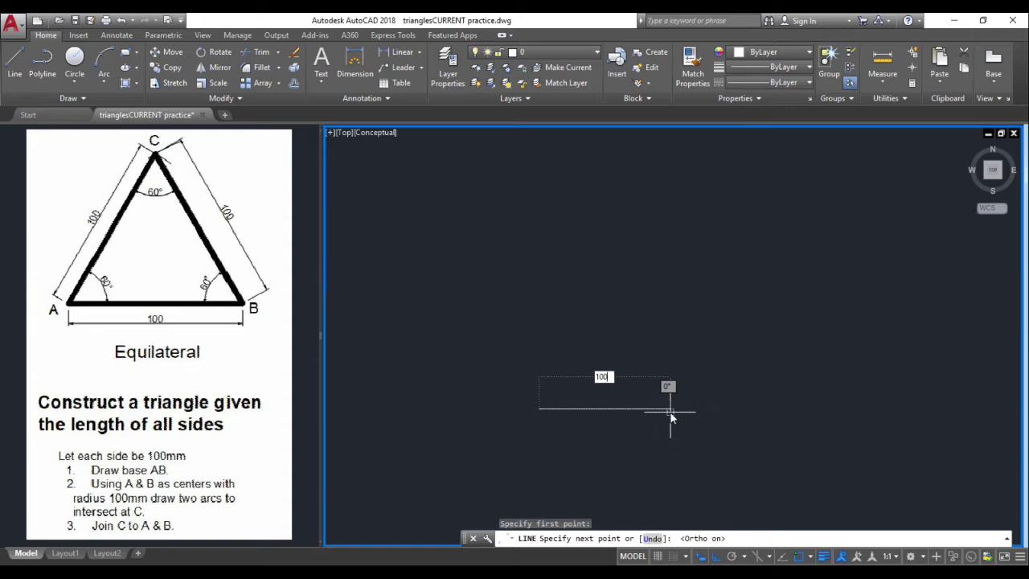
type("0")
key("Return")
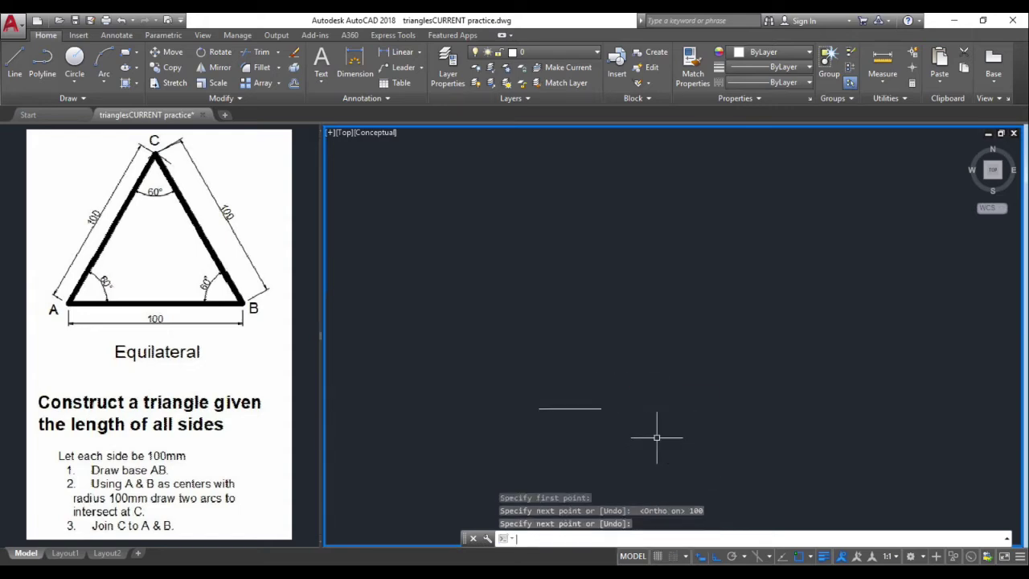
key("Return")
scroll(553, 415, "up", 4)
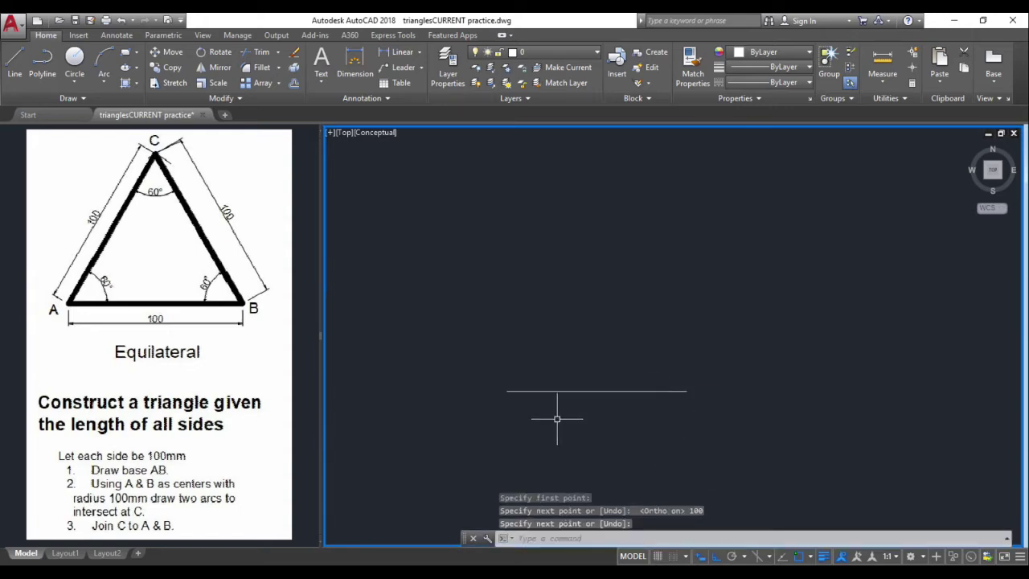
middle_click_drag(547, 418, 605, 414)
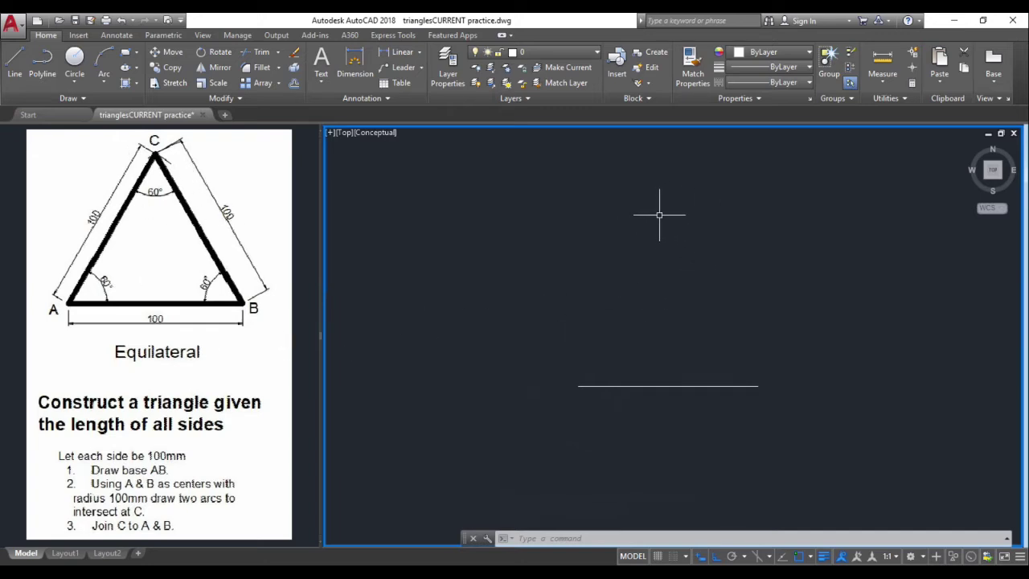
Draw a Center, Start, End arc of radius 100 mm above the base, centered on its left endpoint A, with Ortho off
left_click(104, 82)
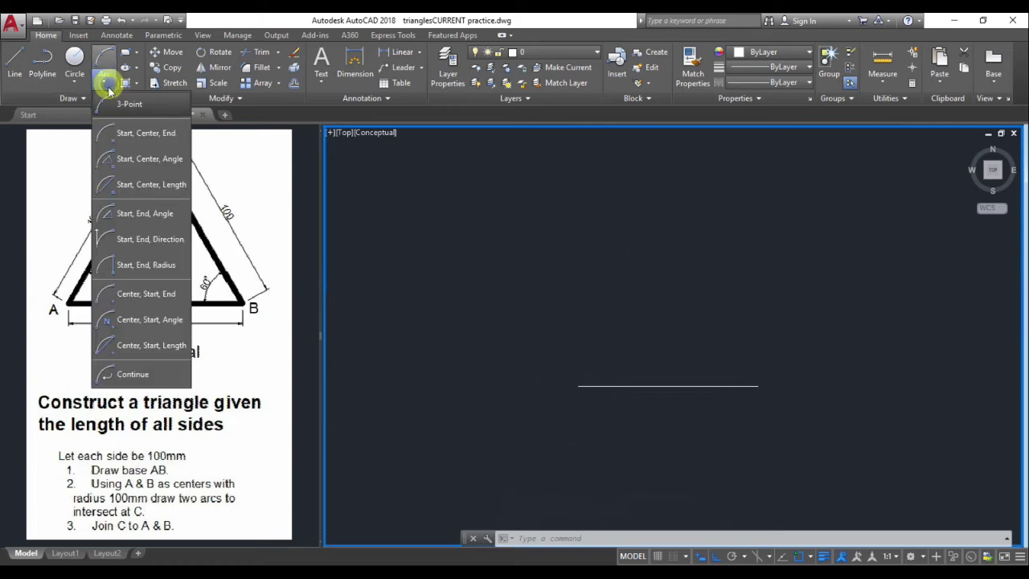
left_click(129, 296)
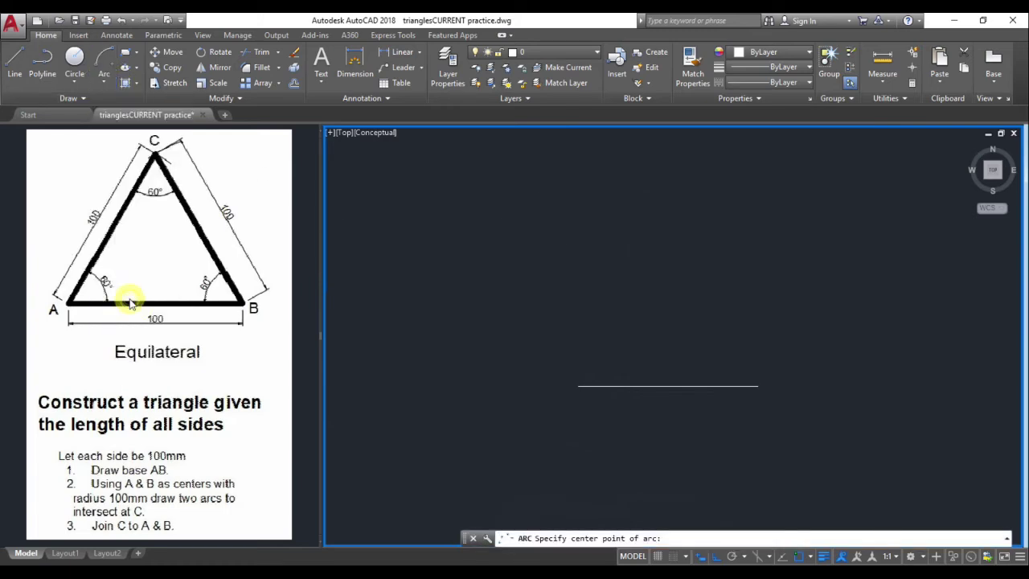
left_click(578, 387)
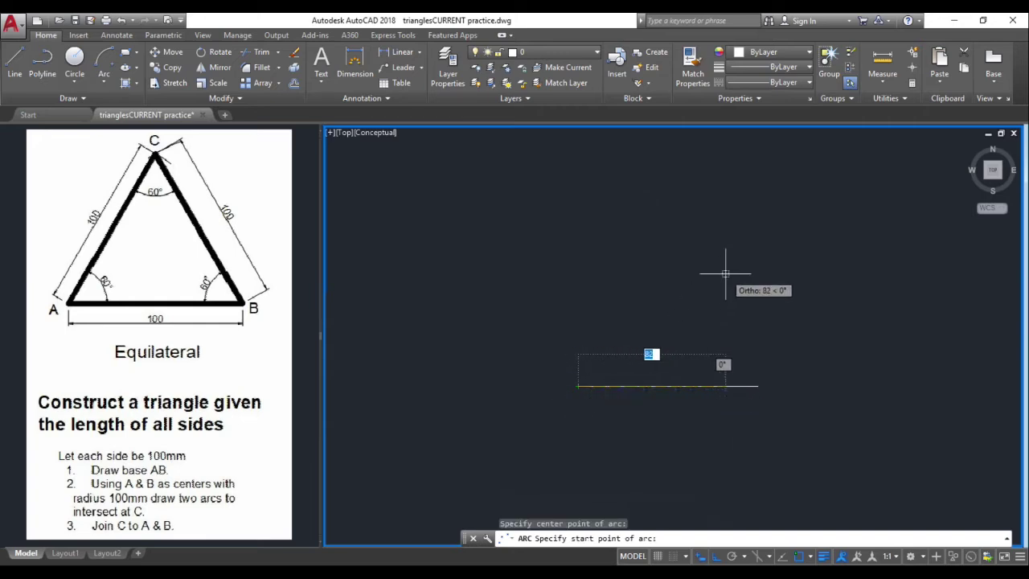
left_click(716, 556)
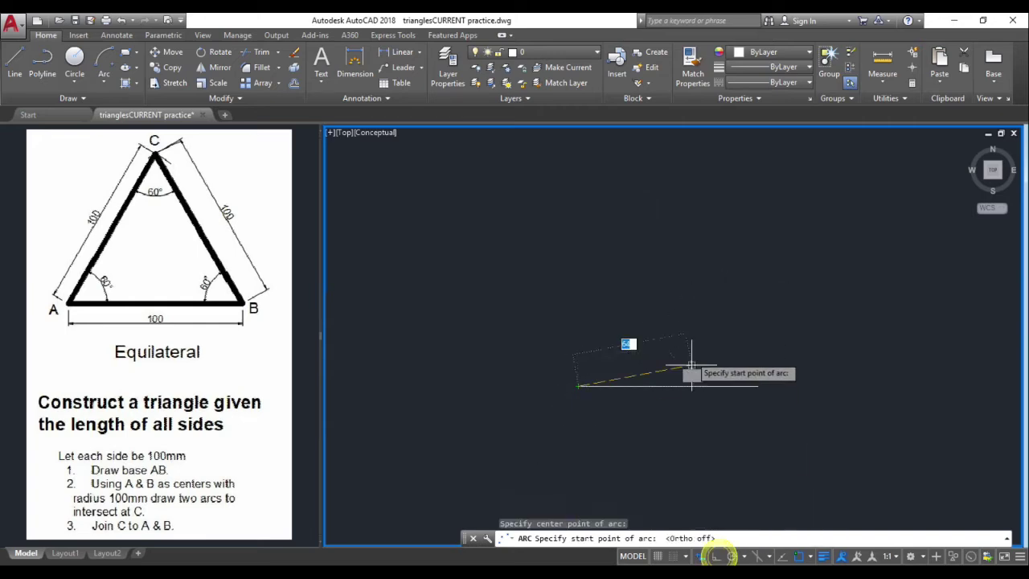
type("100")
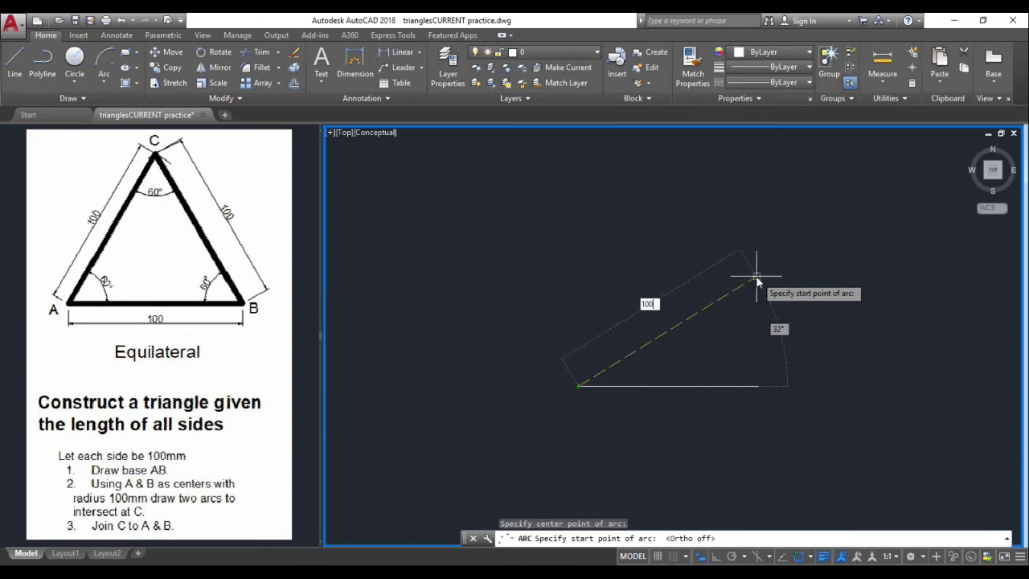
key("Return")
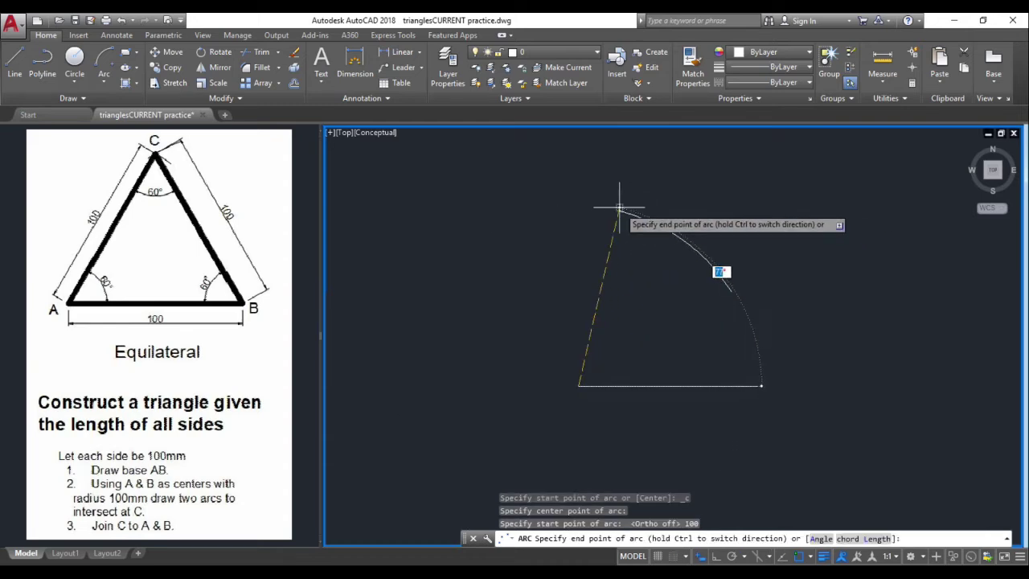
left_click(619, 208)
Draw a short arc of radius 100 mm centered on the base's right endpoint B, crossing the first arc
left_click(103, 58)
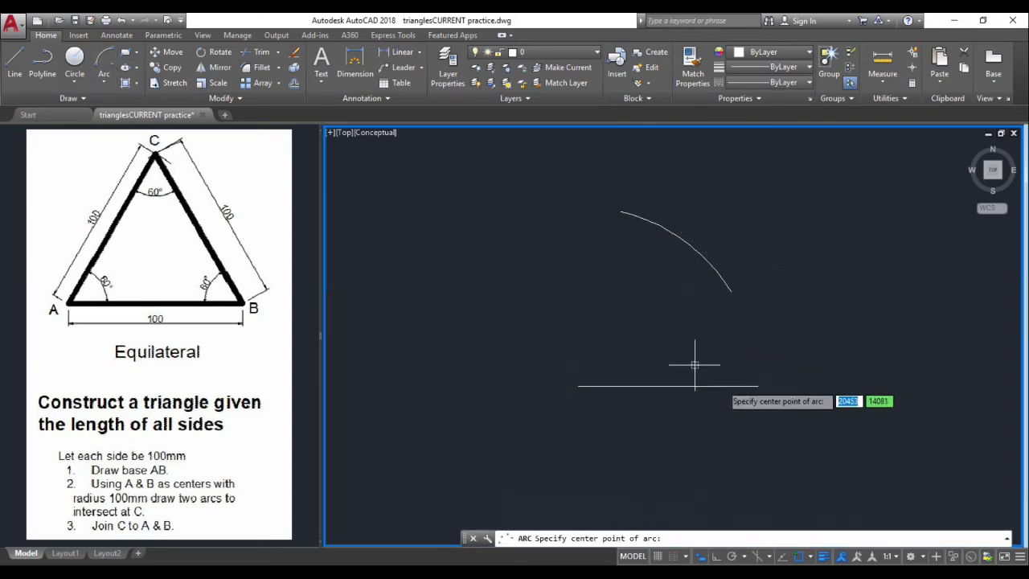
left_click(759, 386)
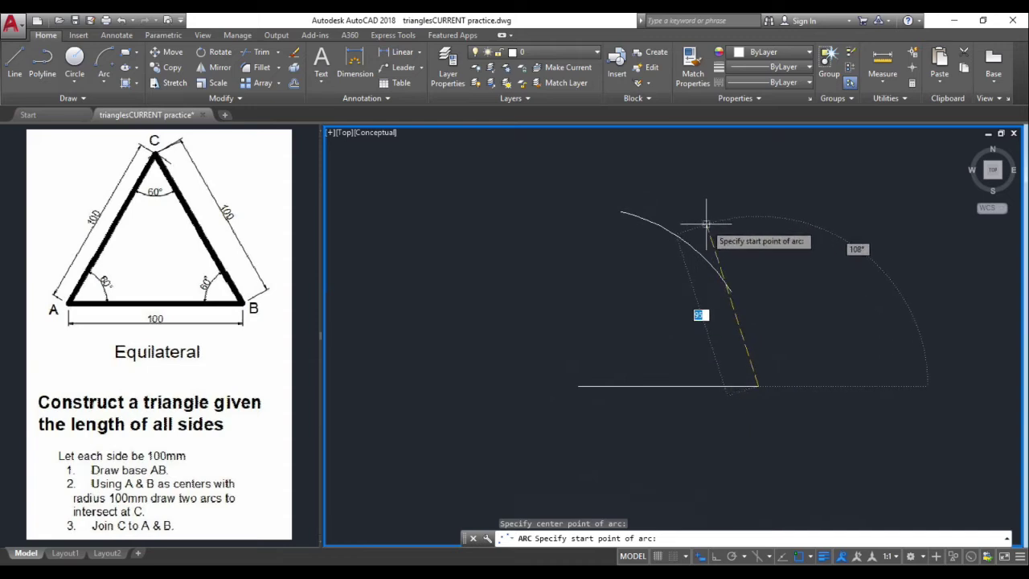
type("100")
key("Return")
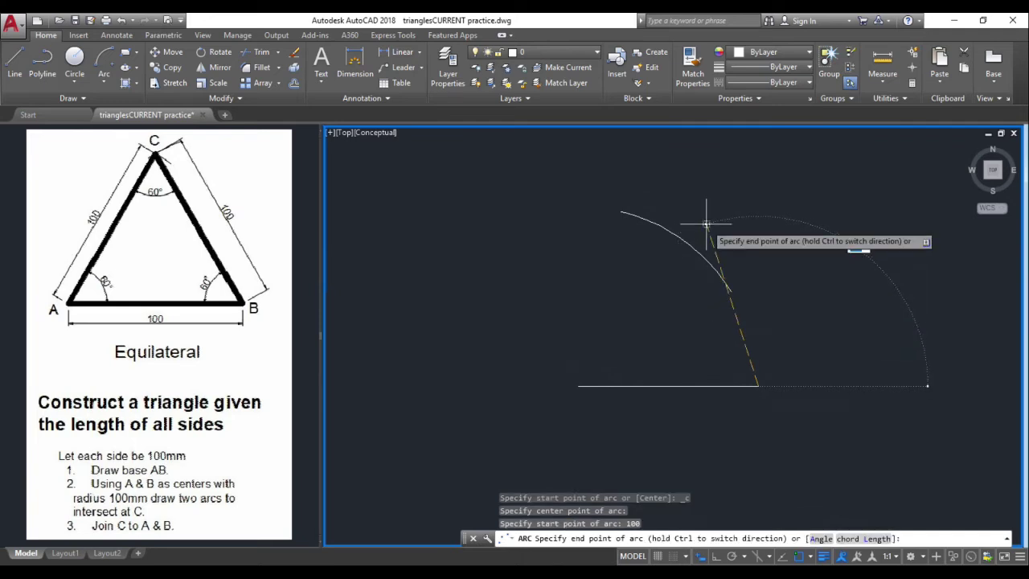
left_click(661, 237)
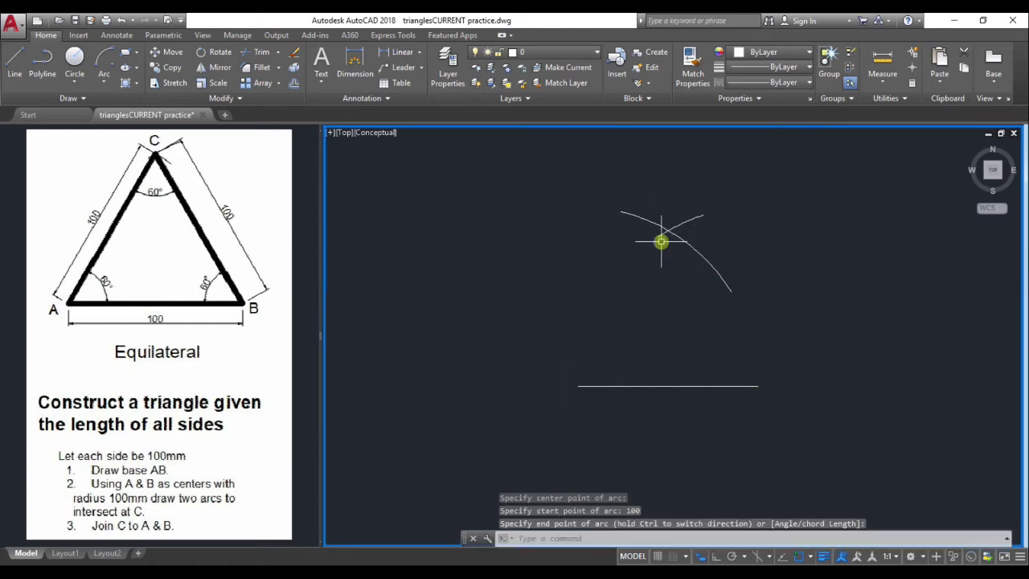
Draw a line from base endpoint A to the intersection of the two arcs at C
type("l")
key("Return")
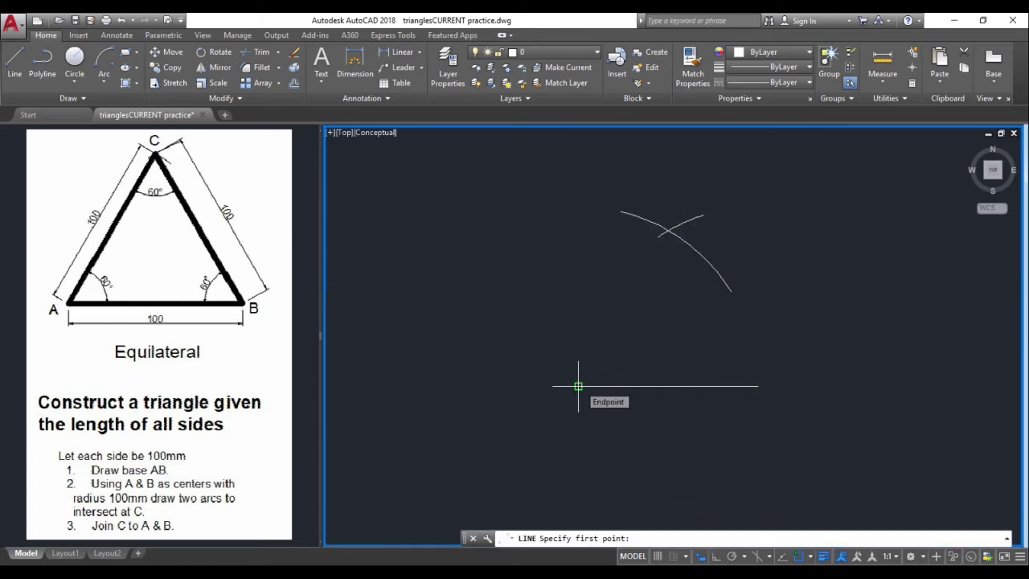
left_click(578, 386)
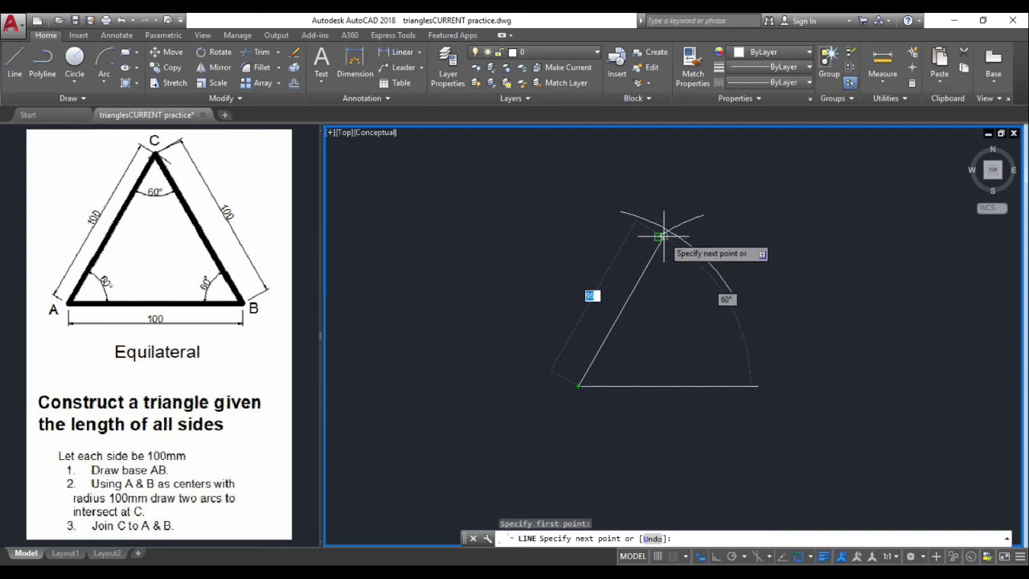
scroll(658, 231, "up", 3)
scroll(668, 232, "up", 3)
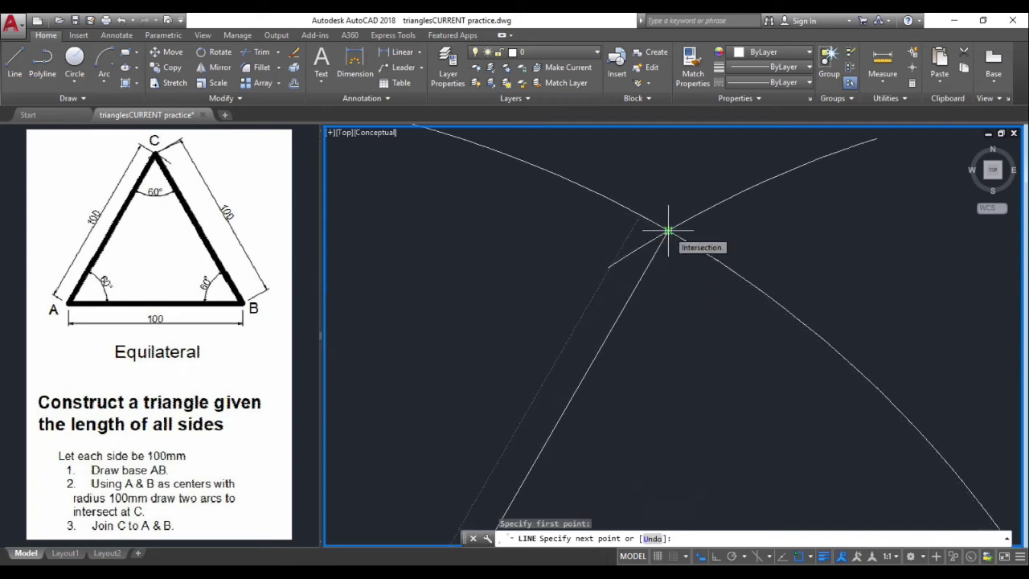
left_click(668, 232)
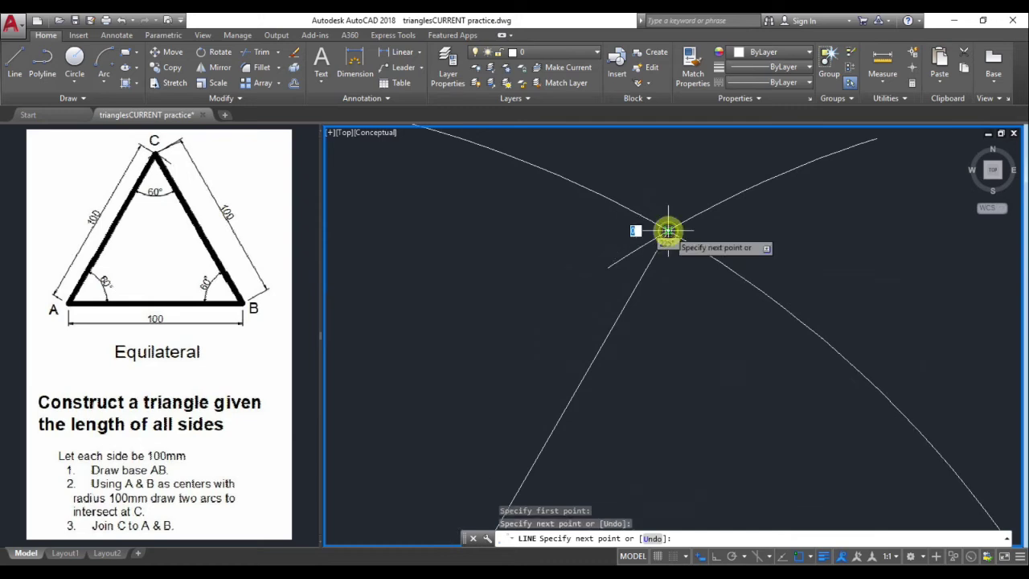
Continue the line from apex C to base endpoint B to close the triangle and end the Line command
left_click(814, 556)
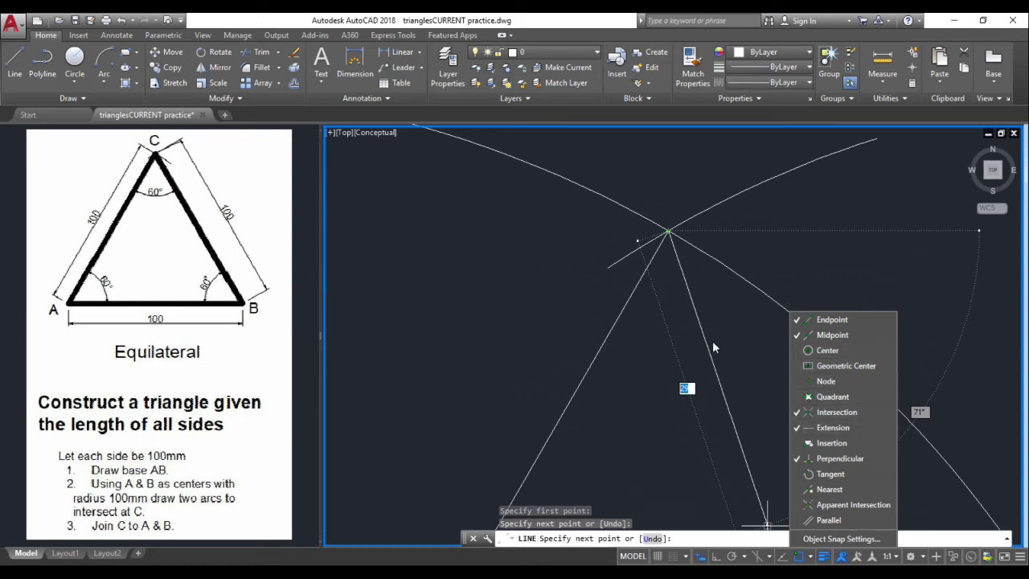
left_click(694, 314)
scroll(515, 229, "down", 4)
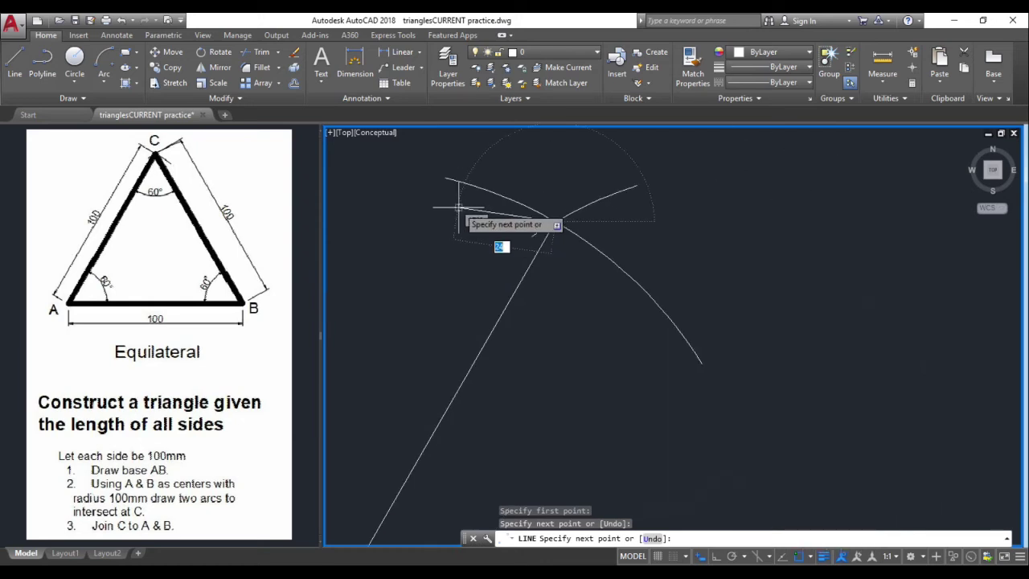
middle_click_drag(548, 273, 509, 214)
scroll(510, 214, "down", 3)
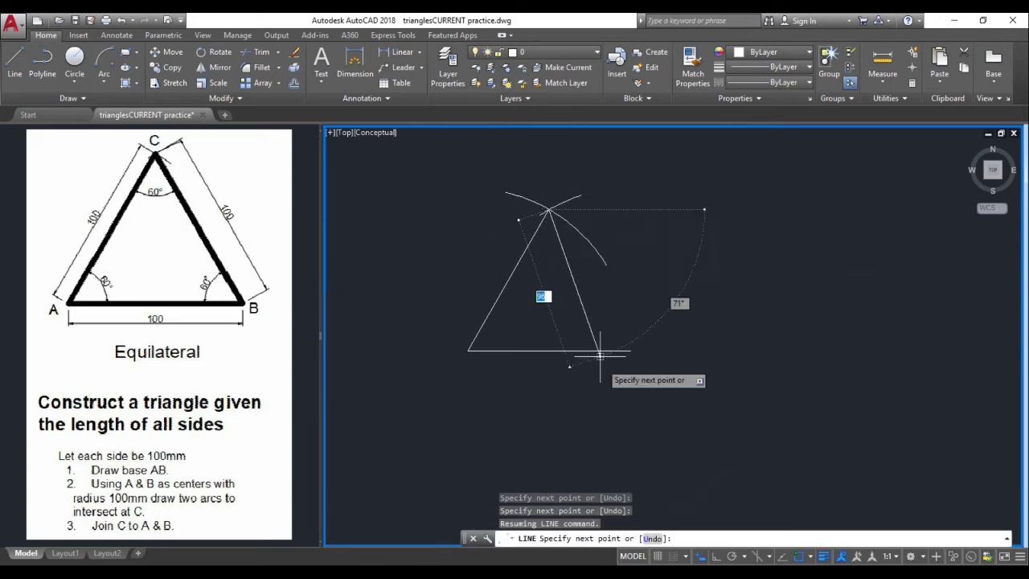
left_click(629, 350)
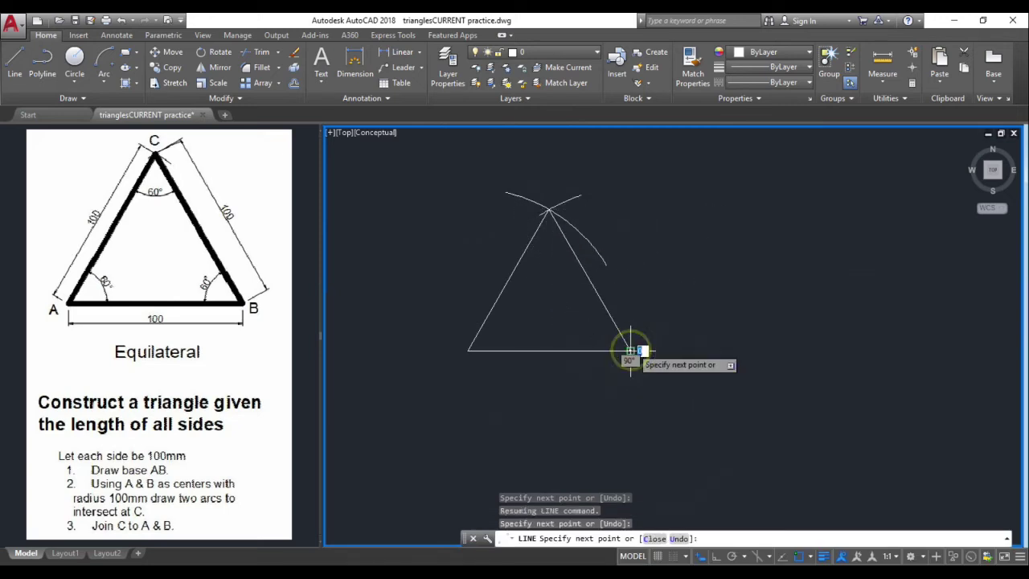
key("Return")
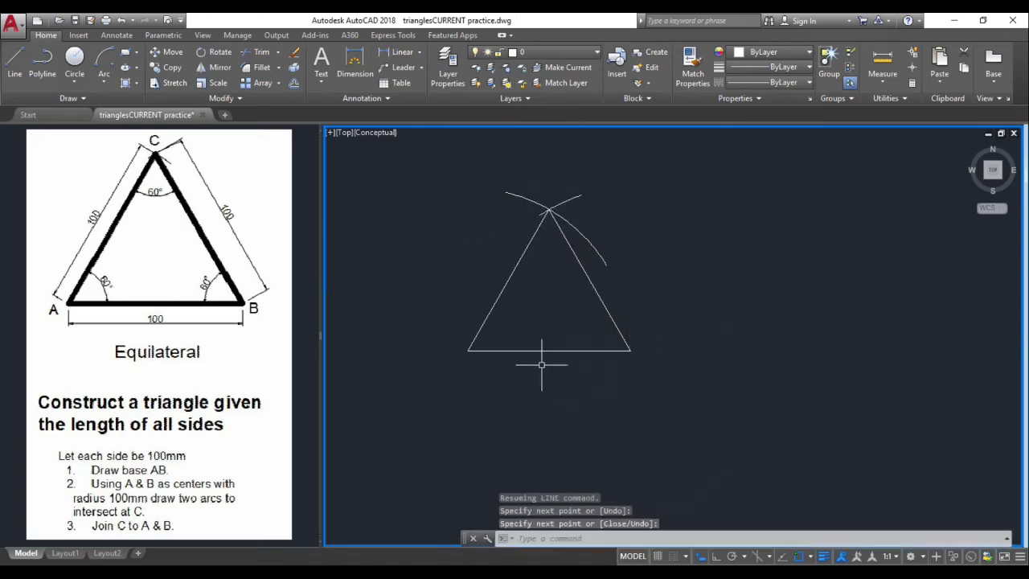
Shorten the lower end of the arc centered on A to just past apex C using the Lengthen grip option
left_click(585, 235)
mouse_move(605, 264)
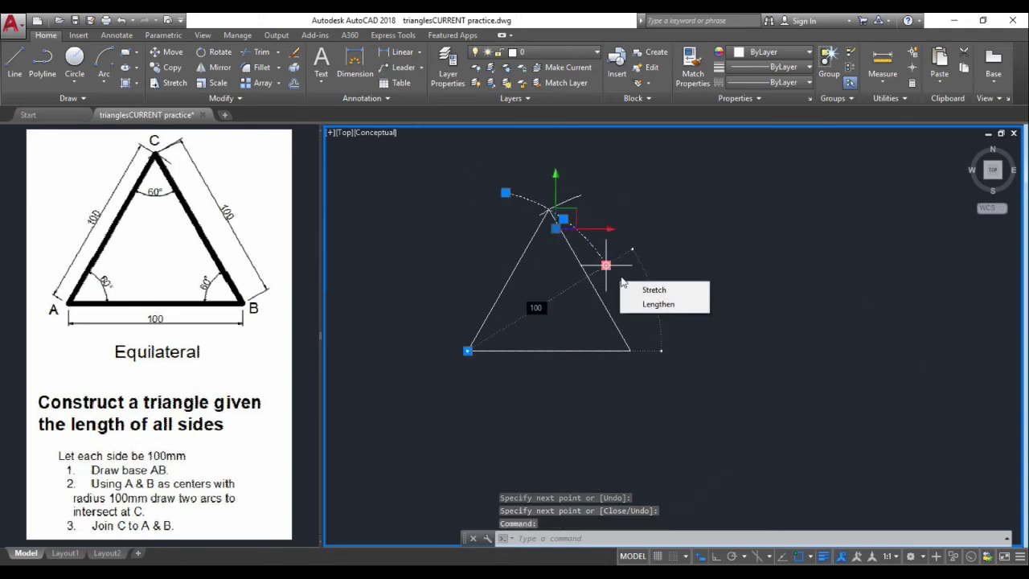
left_click(638, 305)
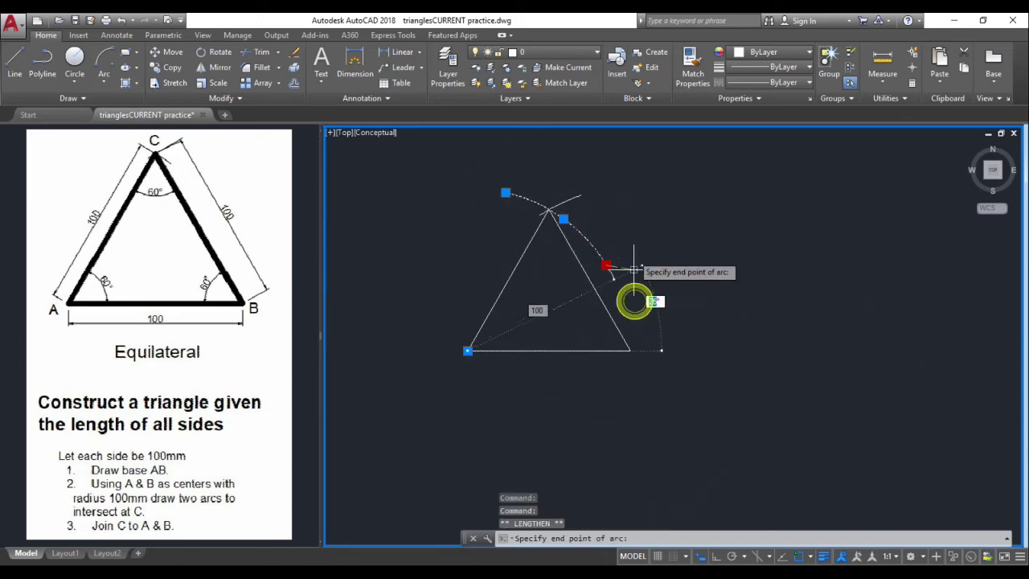
left_click(578, 208)
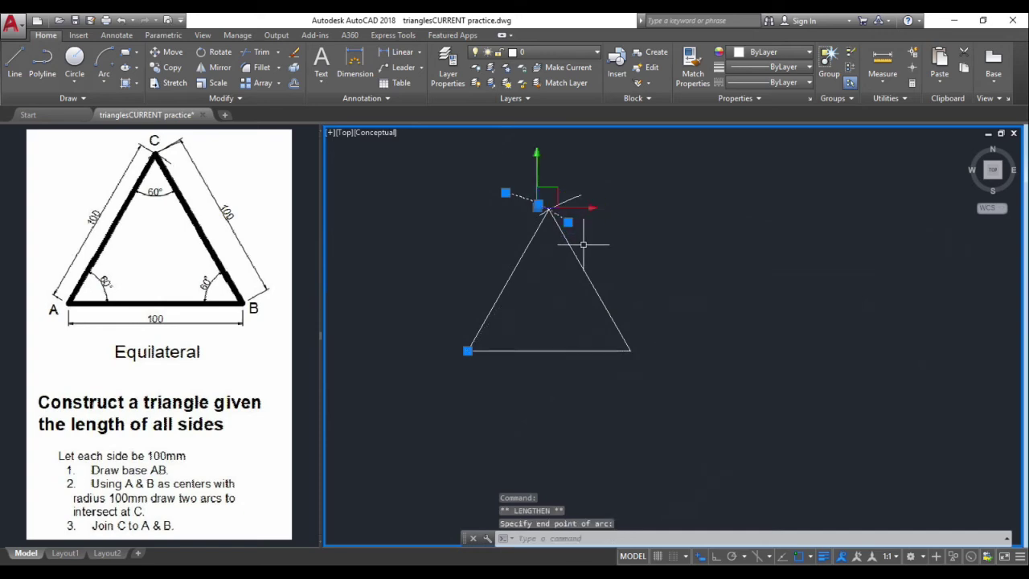
key("Escape")
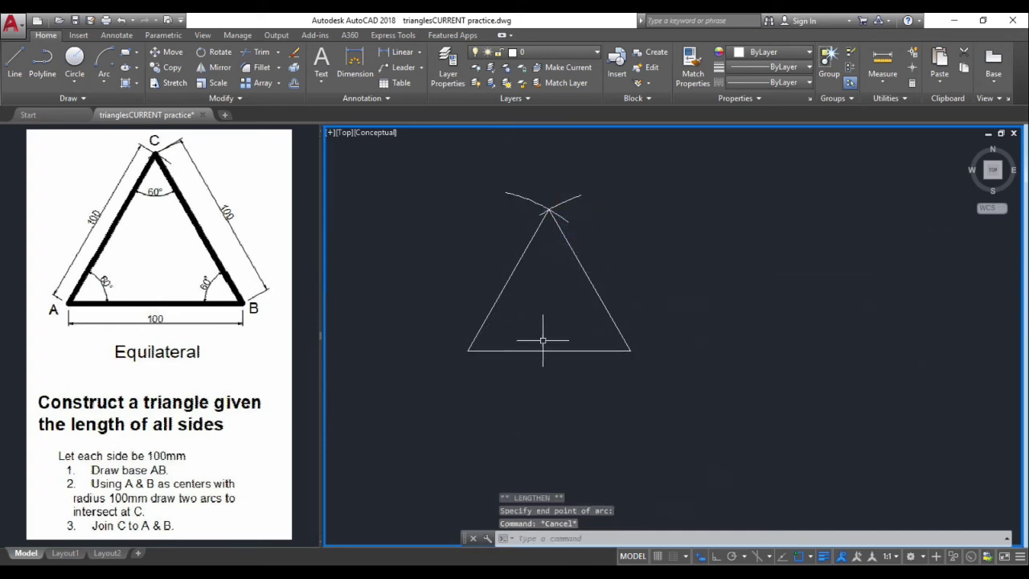
Set the lineweight of the triangle's three sides to 0.53 mm, leaving the two construction arcs thin
scroll(527, 262, "up", 4)
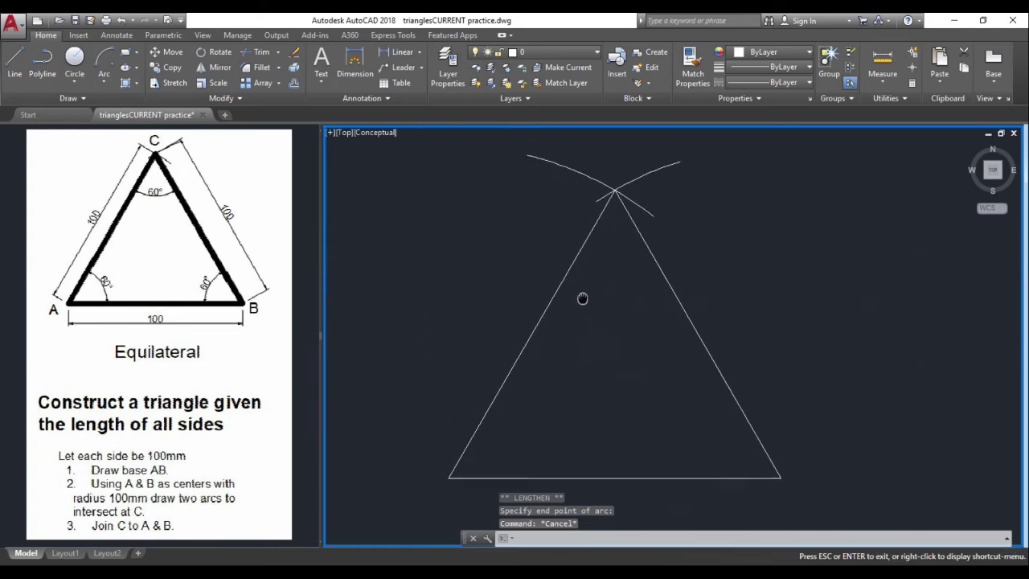
left_click(771, 67)
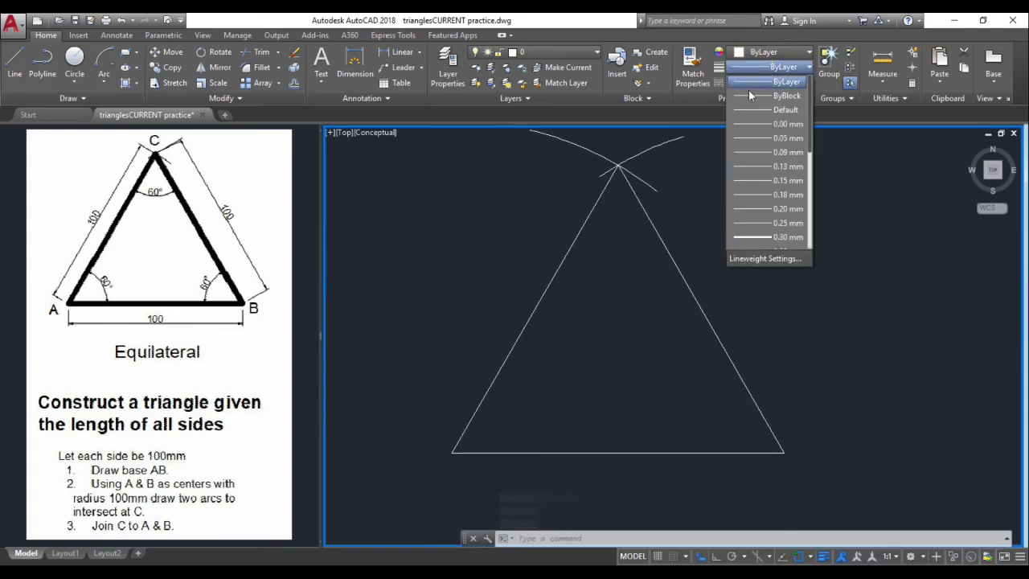
key("Escape")
left_click(752, 235)
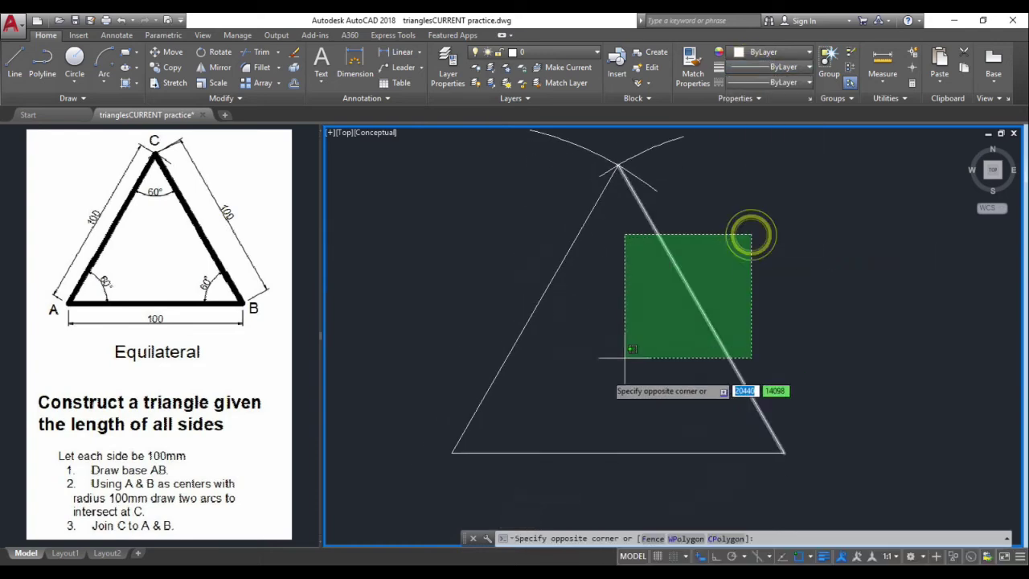
left_click(510, 487)
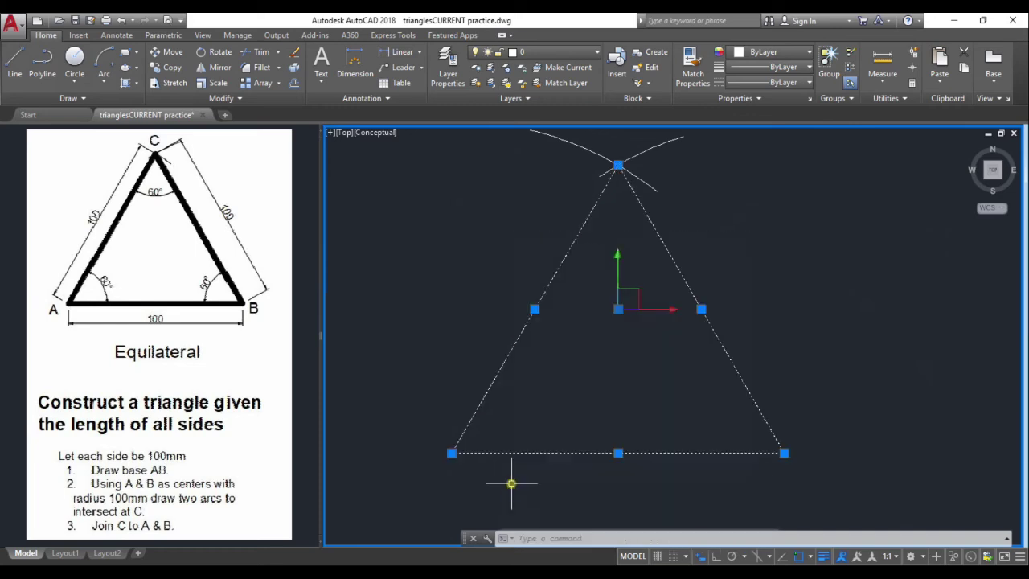
left_click(760, 68)
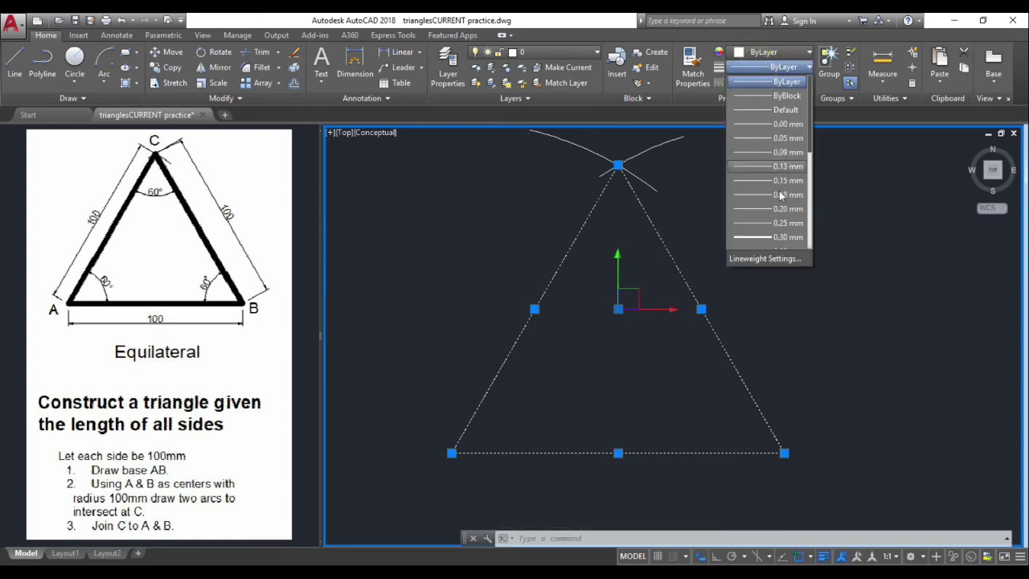
left_click_drag(810, 147, 812, 178)
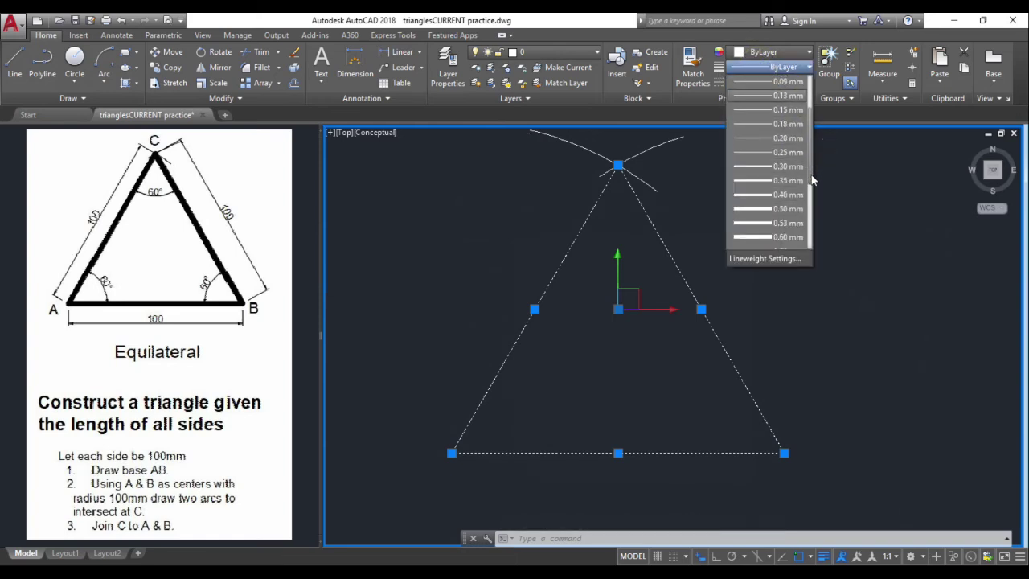
left_click(753, 223)
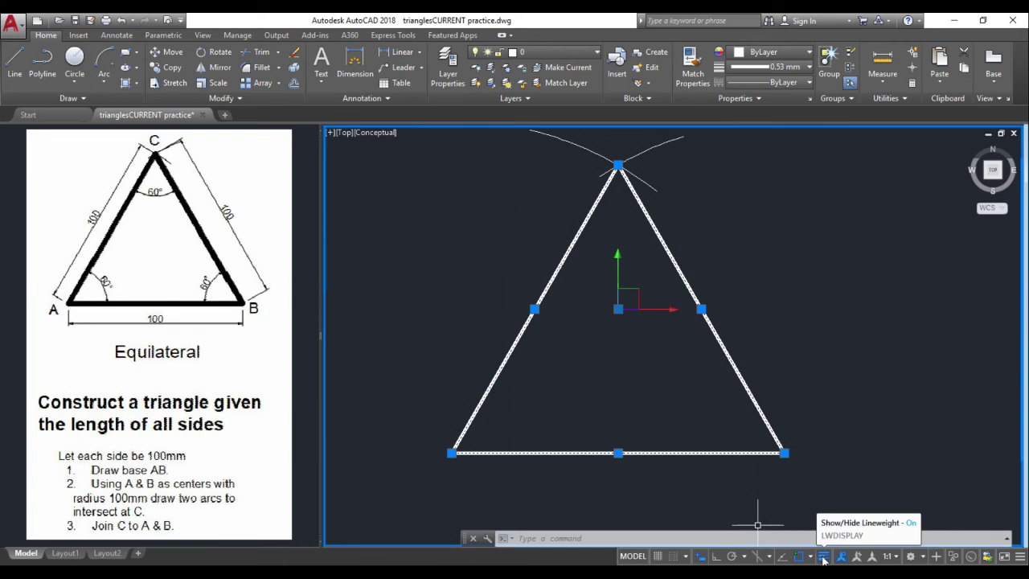
left_click(1020, 560)
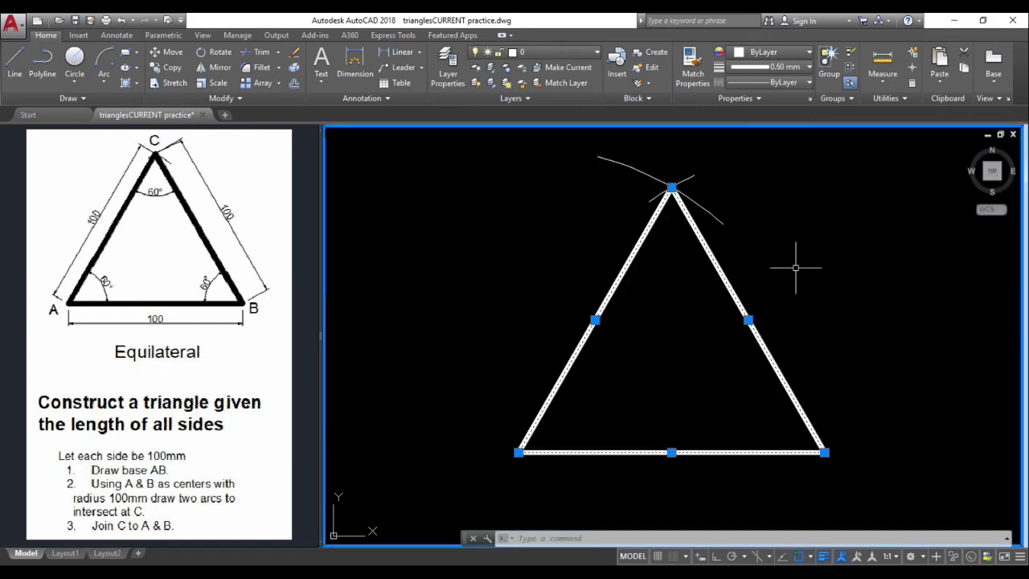
key("Escape")
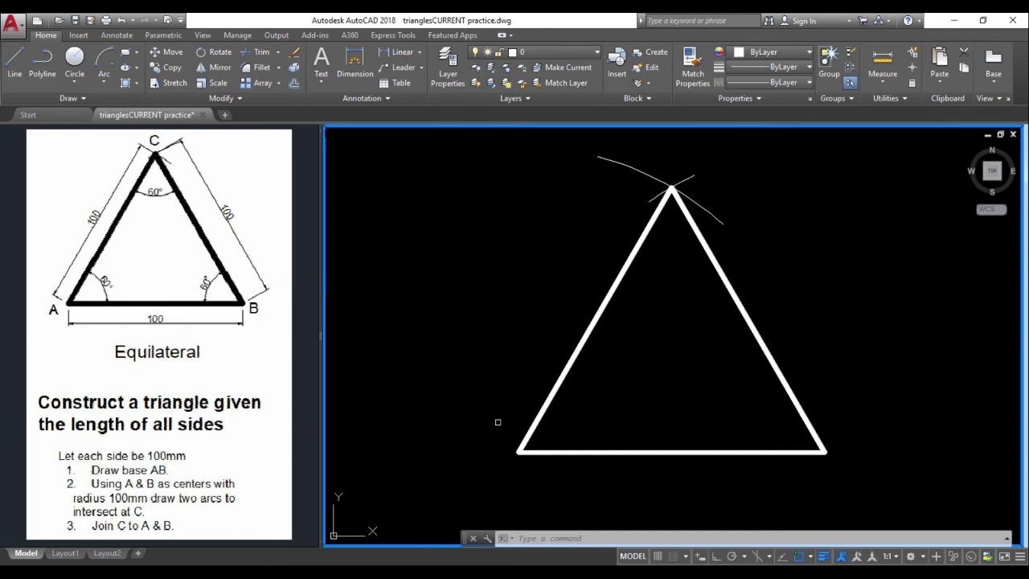
middle_click_drag(655, 363, 618, 354)
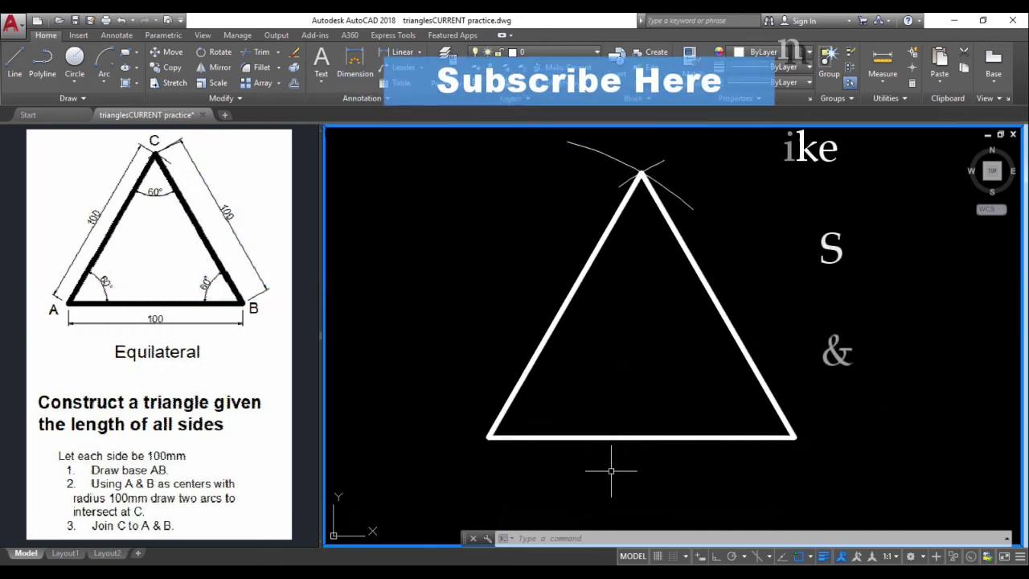